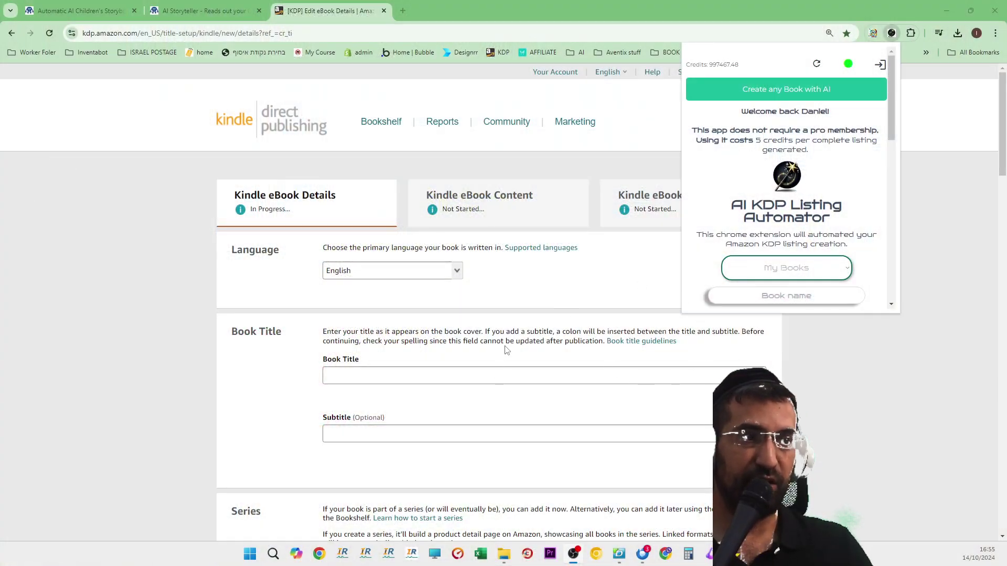
Dismiss the AI KDP Listing Automator popup to reveal the empty Kindle eBook Details form.
click(526, 340)
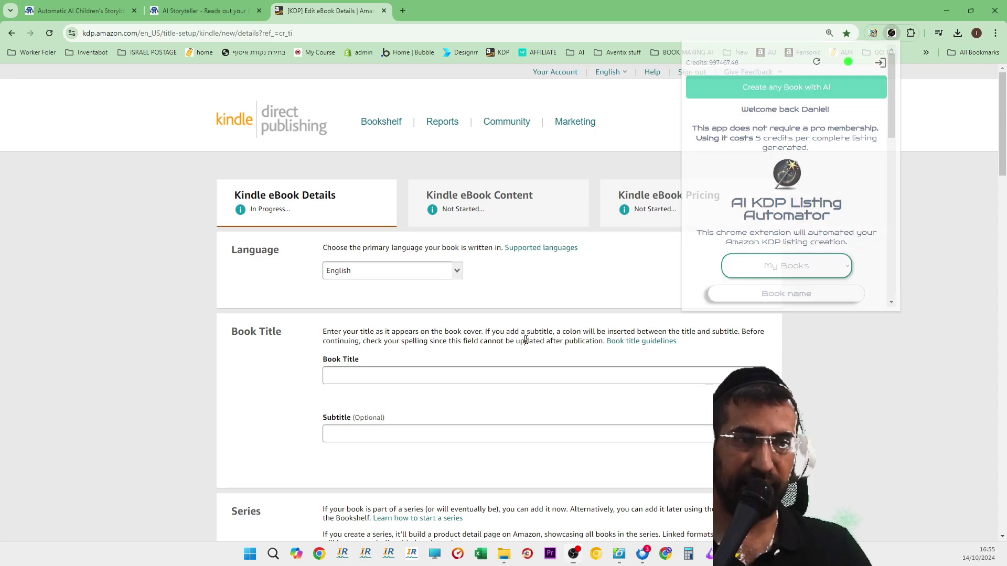
scroll(556, 341, down, 15)
scroll(557, 346, down, 10)
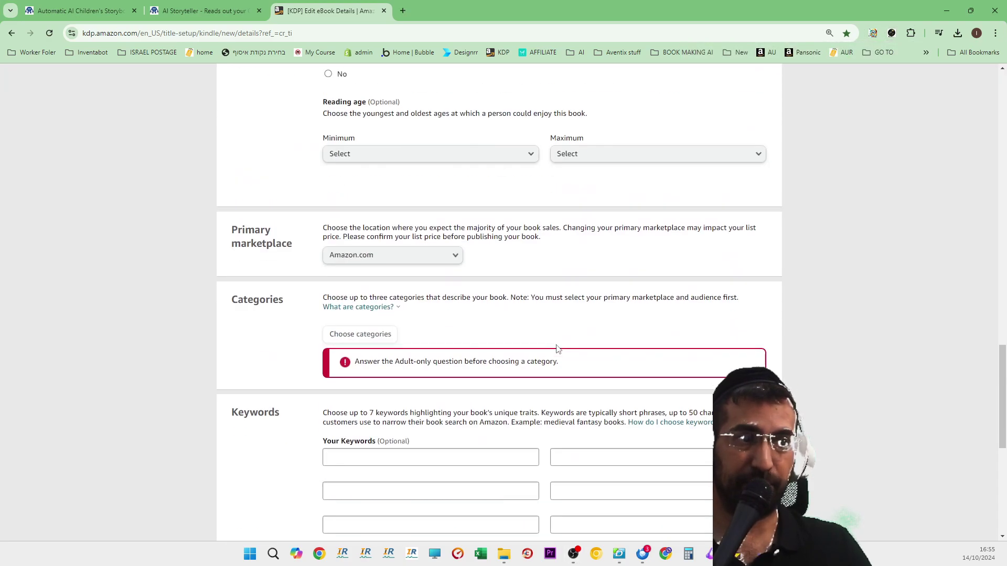
scroll(560, 362, up, 20)
scroll(566, 364, up, 5)
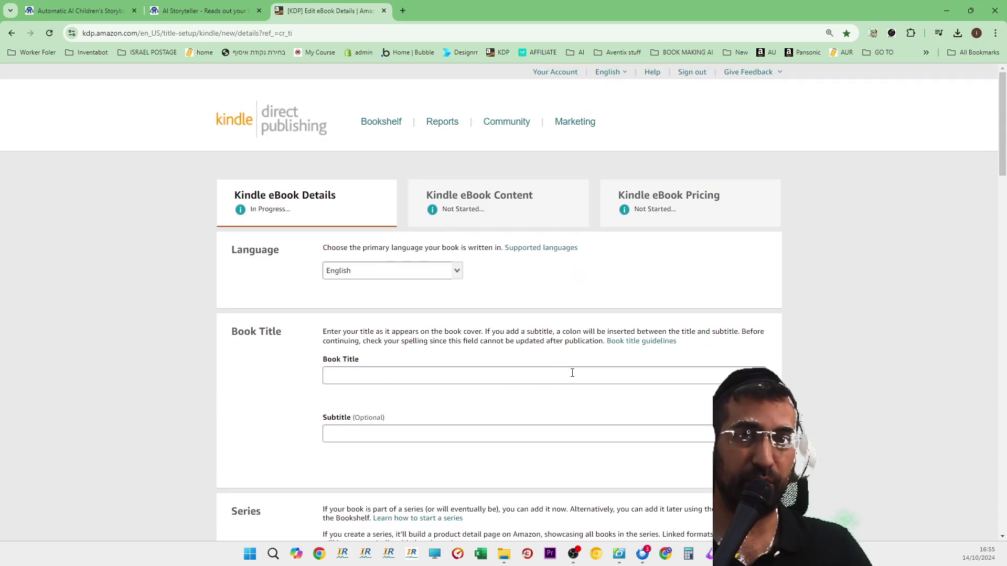
scroll(563, 374, down, 20)
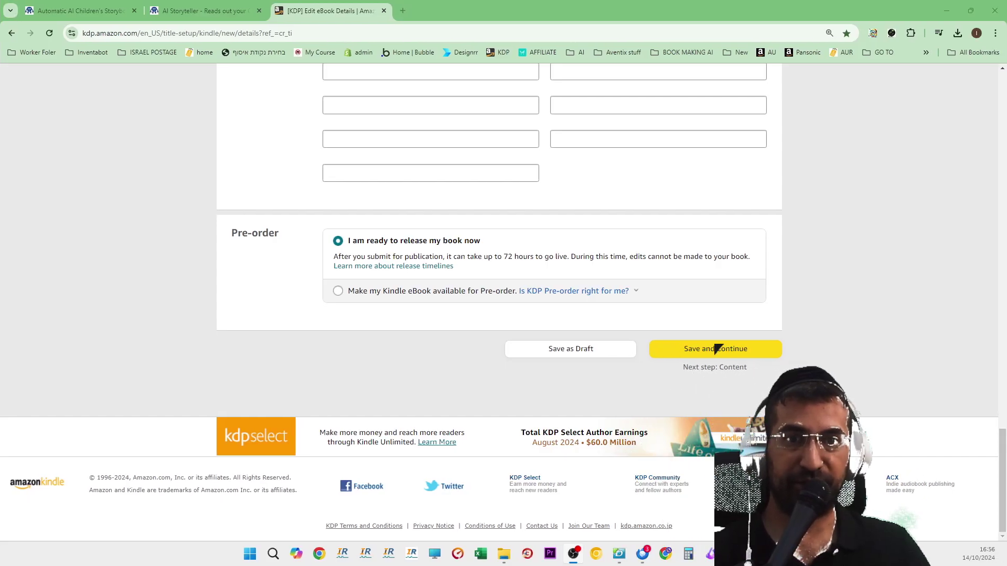
click(577, 291)
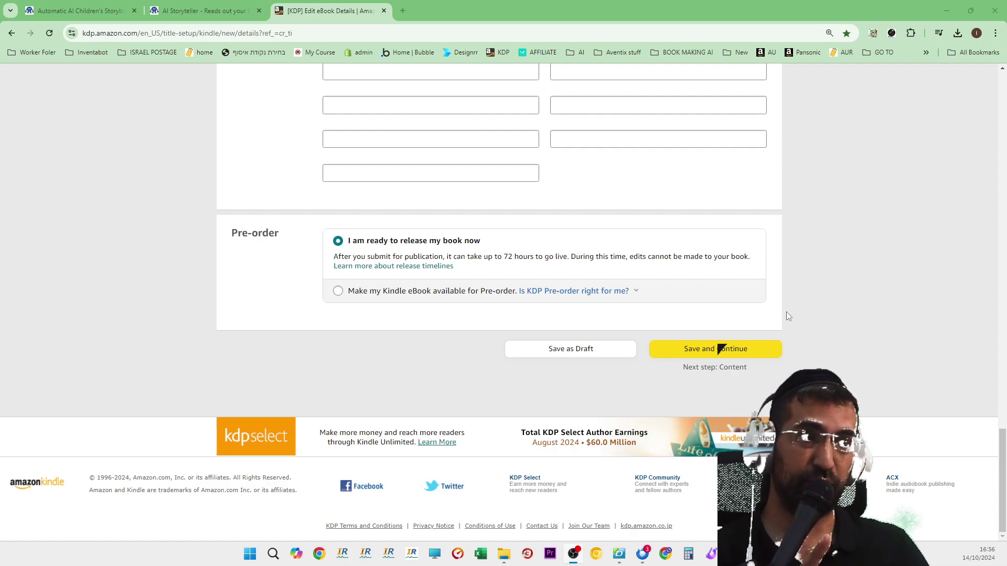
scroll(805, 315, up, 20)
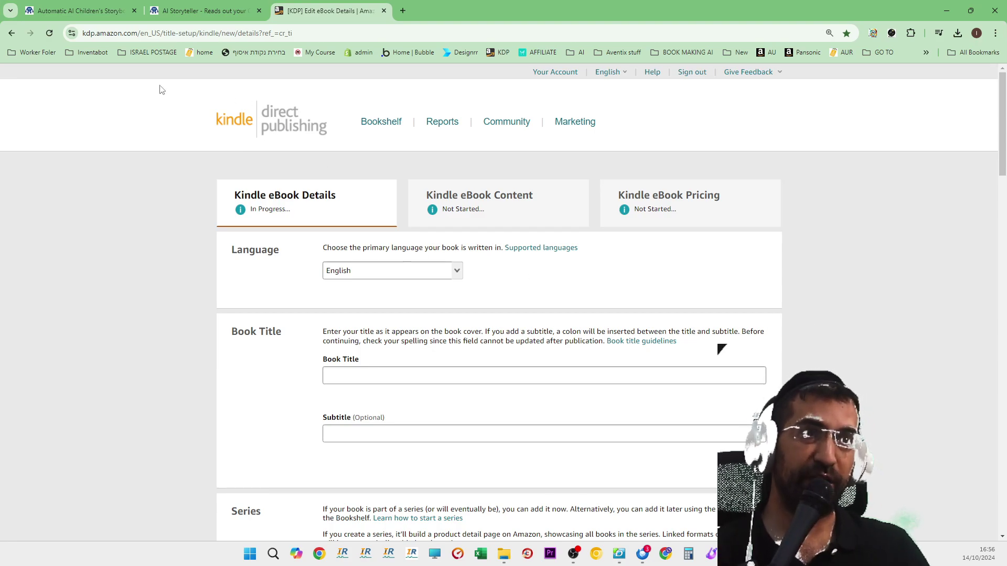
click(79, 9)
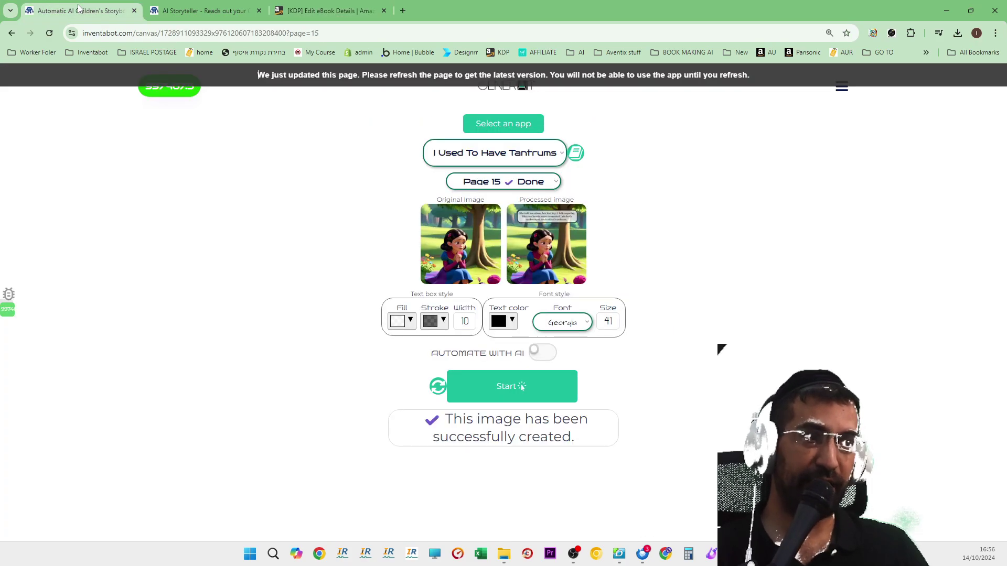
click(478, 130)
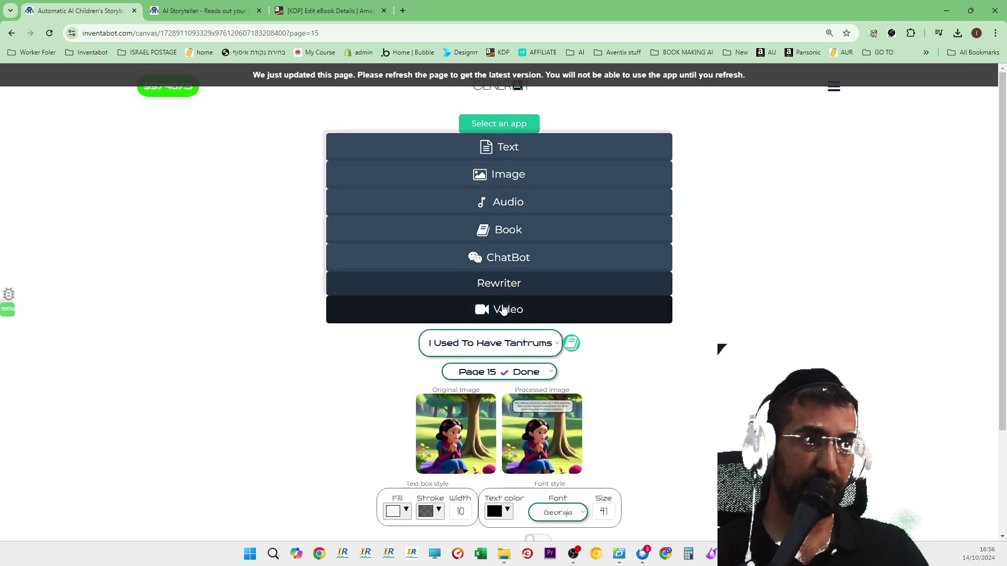
click(512, 234)
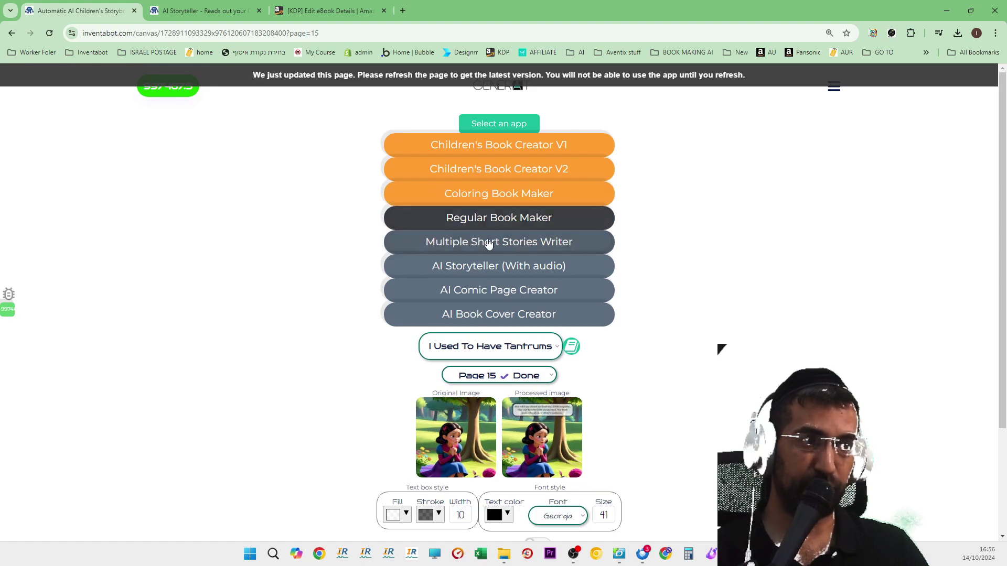
click(339, 17)
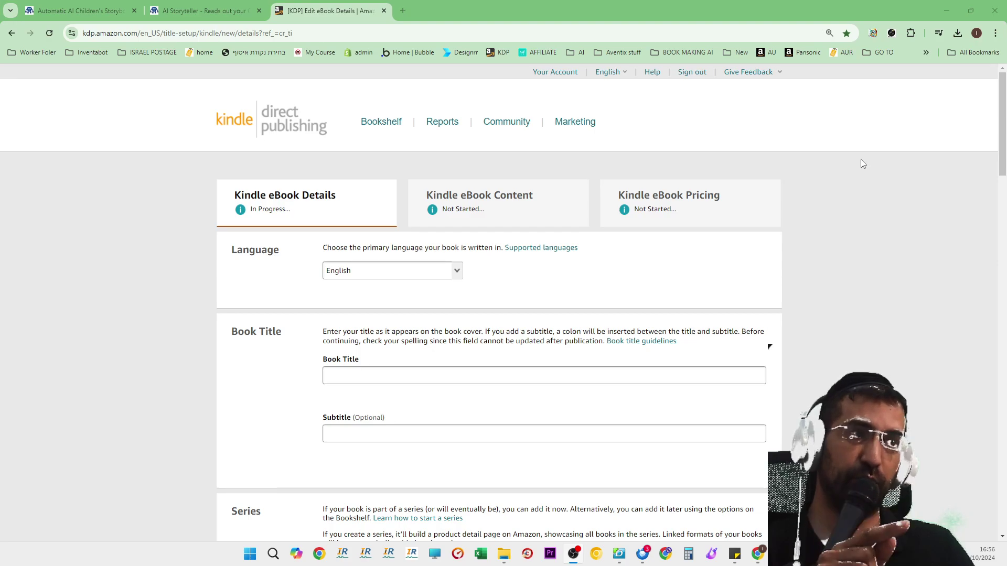
Open the AI KDP Listing Automator panel and go through its book name, subtitle and author fields.
click(891, 32)
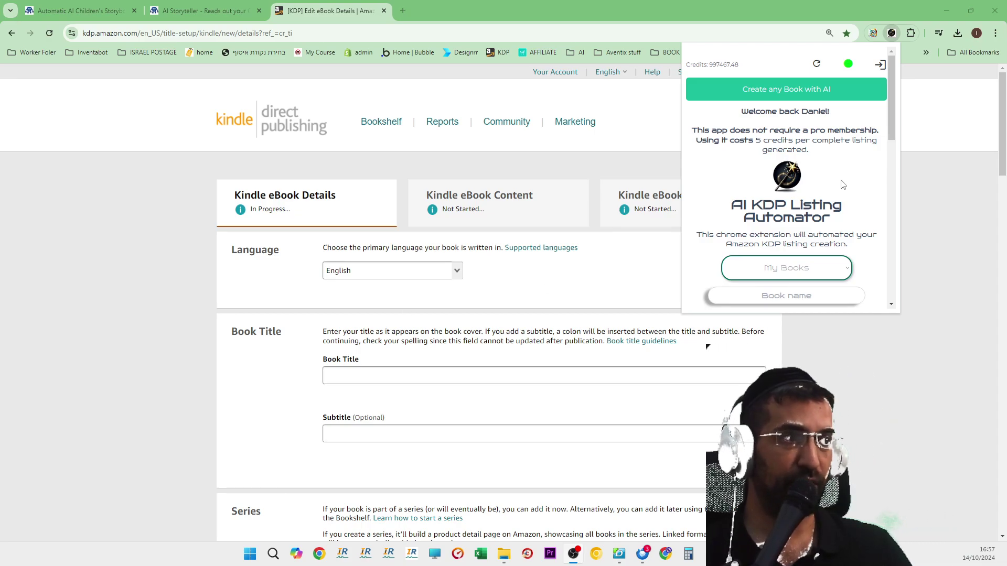
scroll(863, 190, down, 3)
click(777, 162)
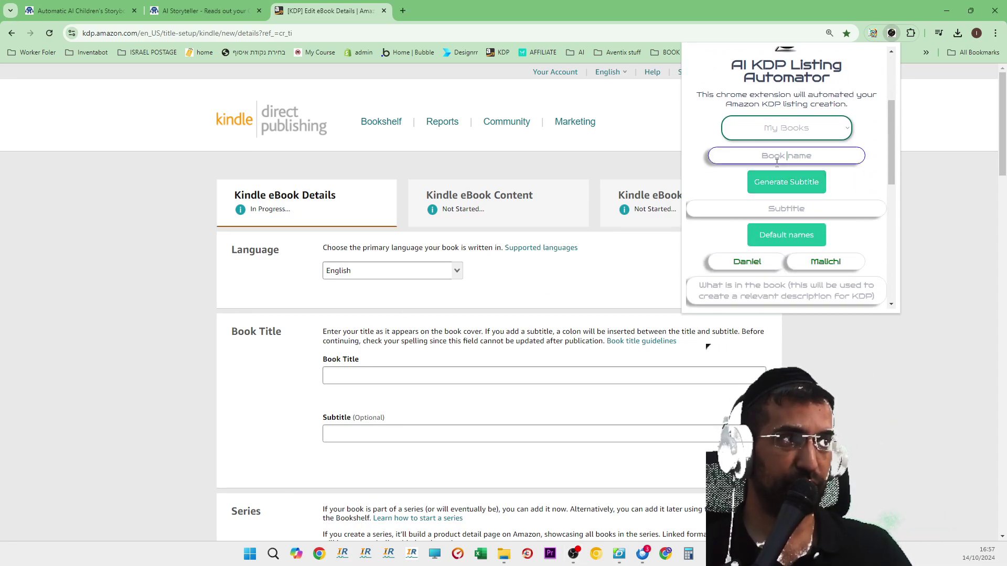
click(777, 212)
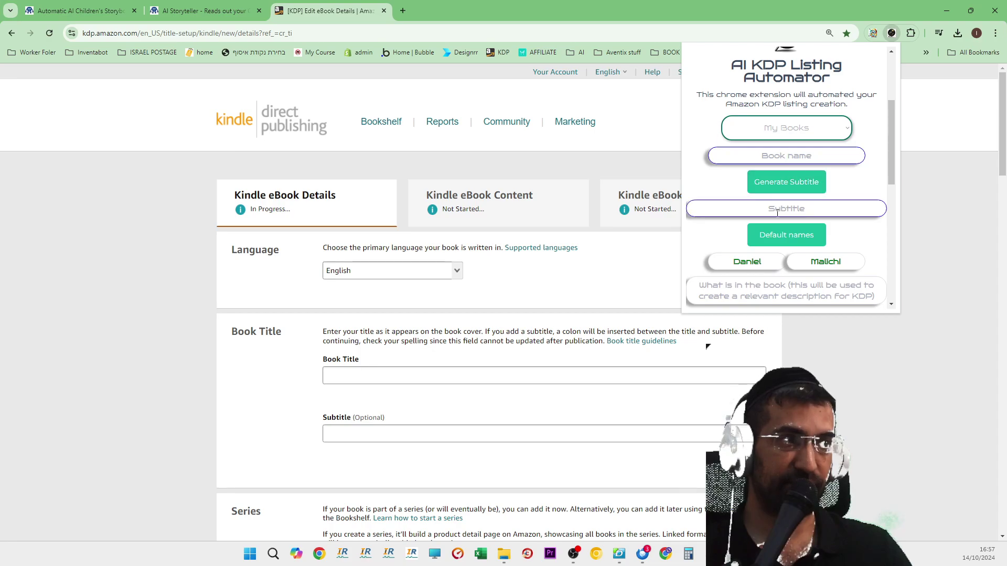
click(760, 263)
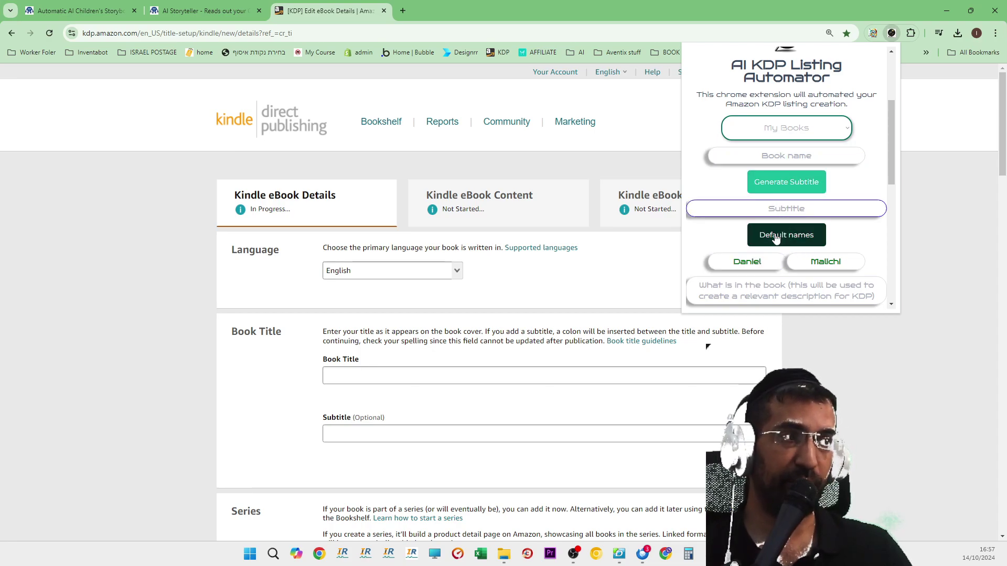
click(762, 263)
click(824, 266)
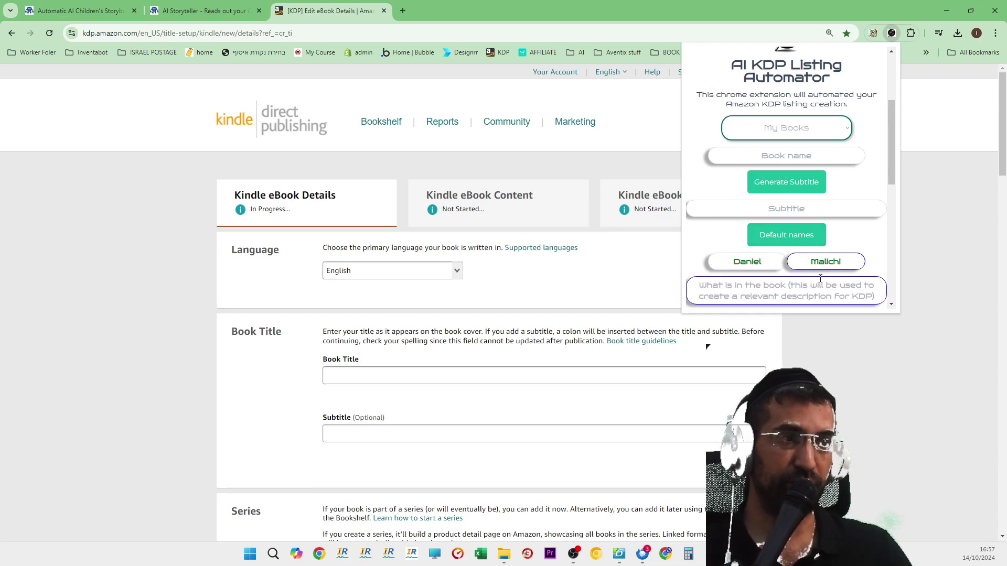
Scroll through the extension panel and bring up the My Books list.
scroll(516, 453, down, 1)
scroll(791, 231, down, 5)
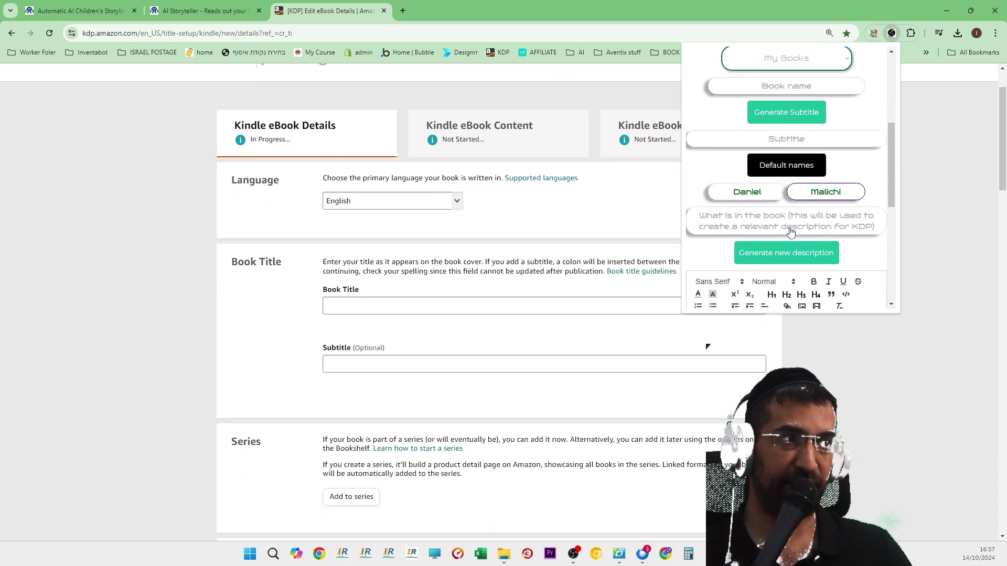
scroll(790, 230, up, 8)
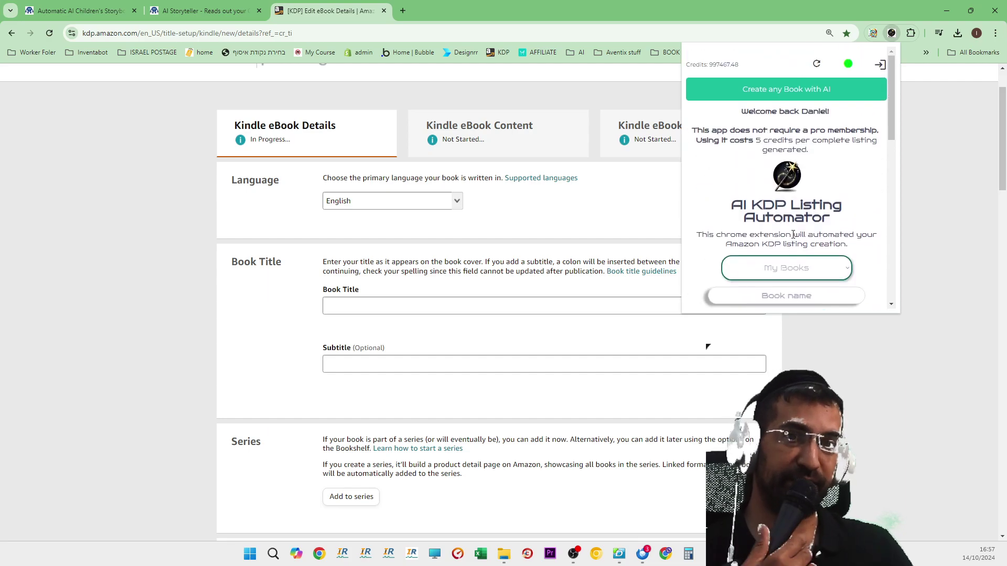
scroll(786, 246, down, 1)
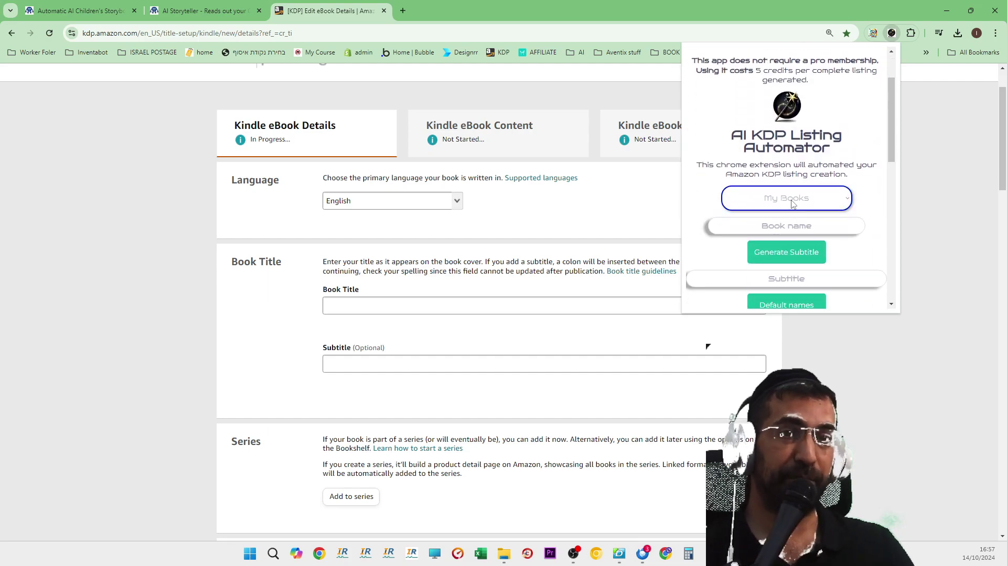
click(792, 204)
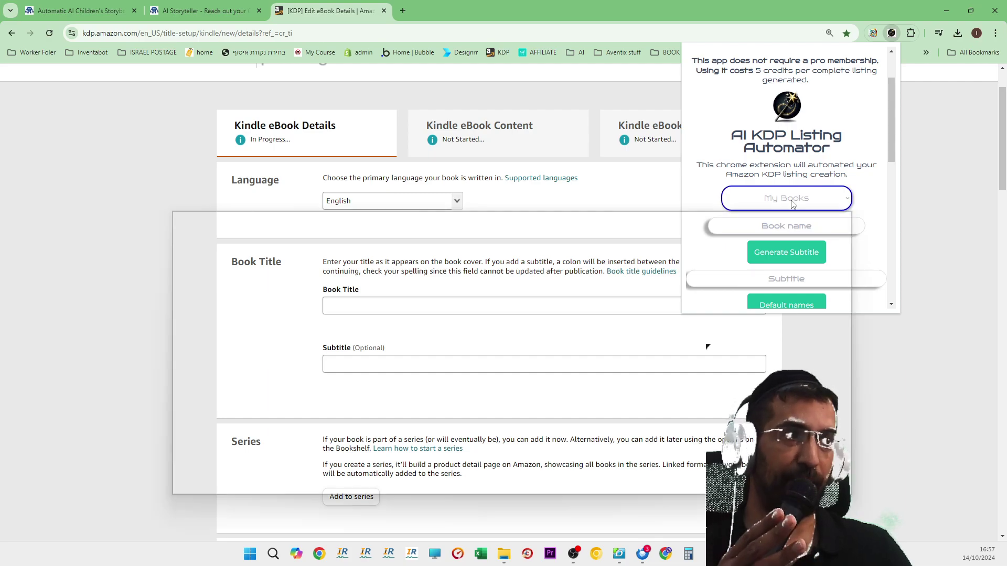
Select 'I Used To Have Tantrums' from My Books and generate its subtitle.
click(791, 220)
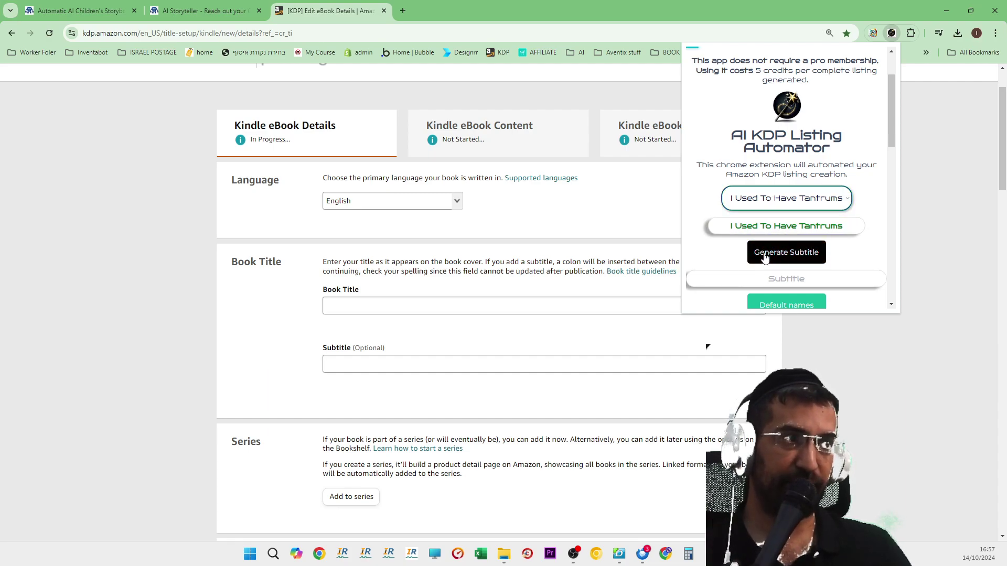
scroll(718, 244, down, 1)
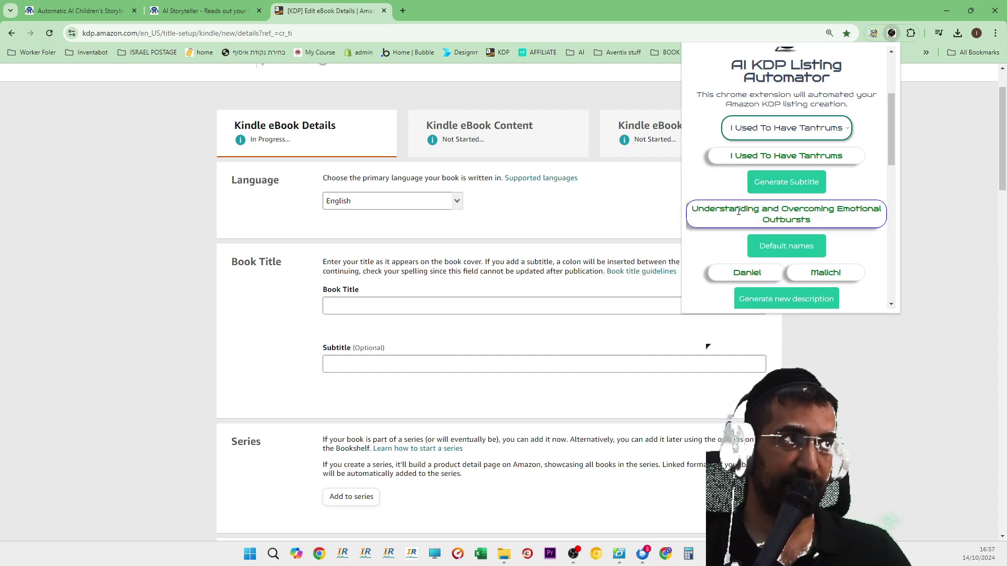
drag(740, 210, 824, 224)
click(824, 227)
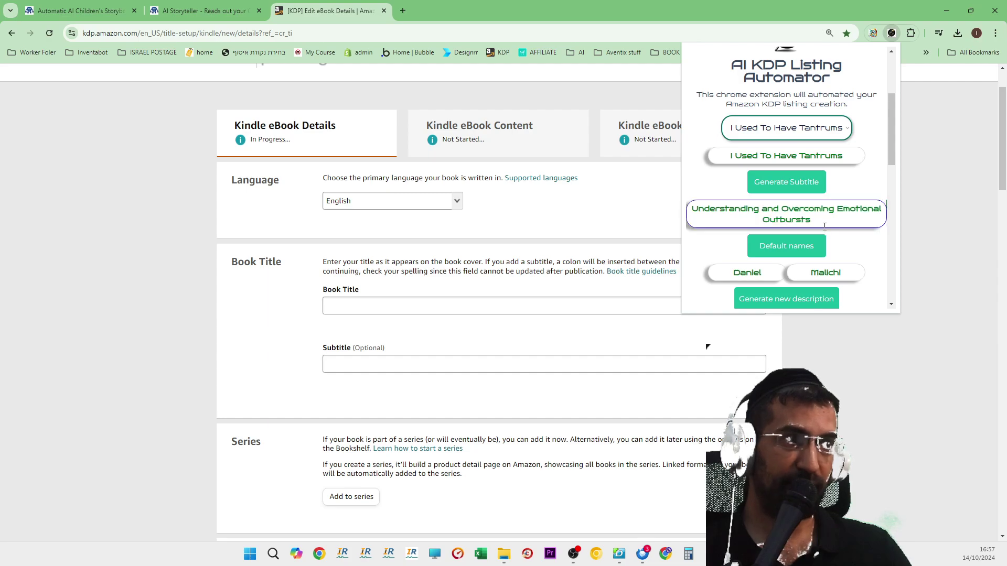
scroll(736, 210, down, 1)
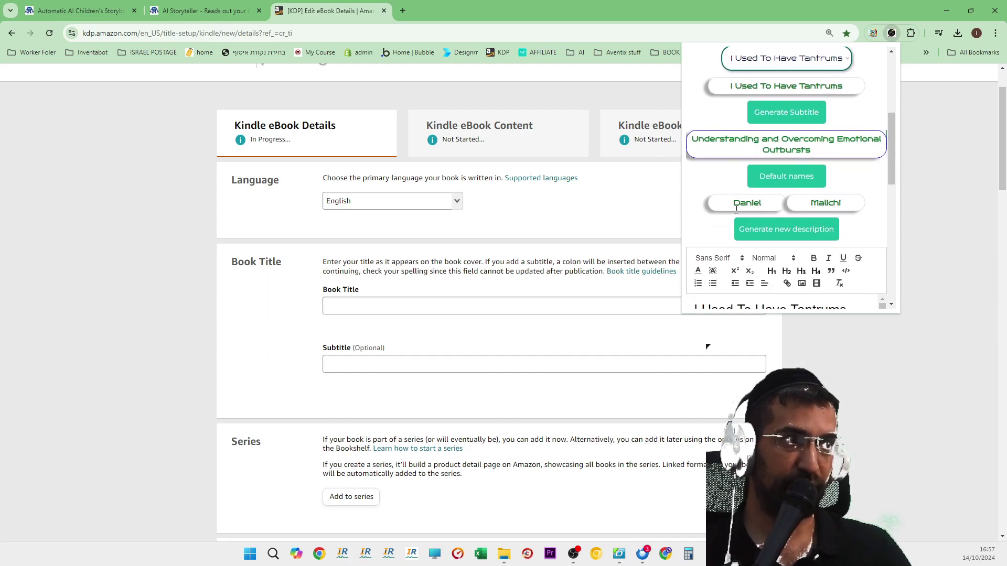
Enter the default author first and last names and save them.
click(786, 176)
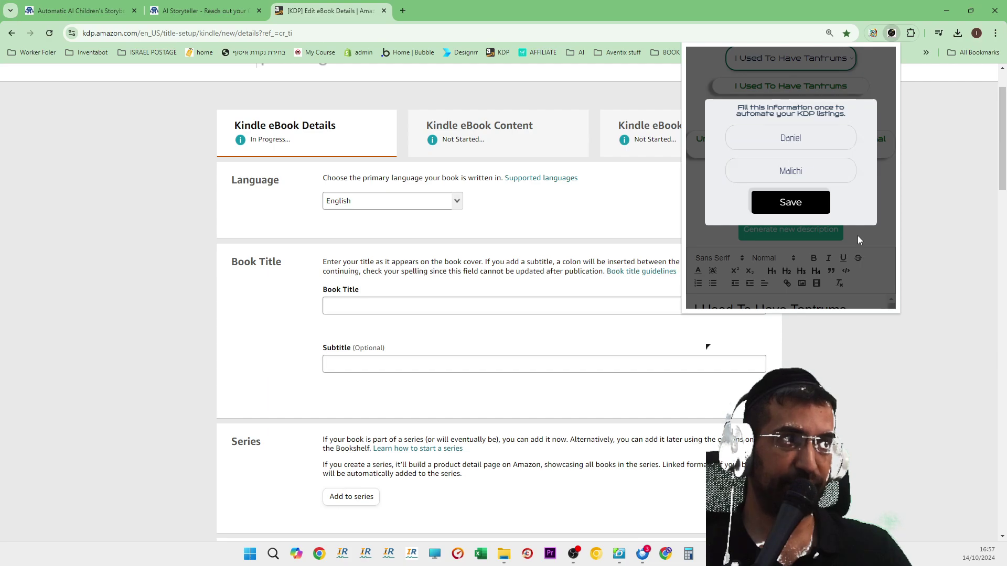
click(790, 203)
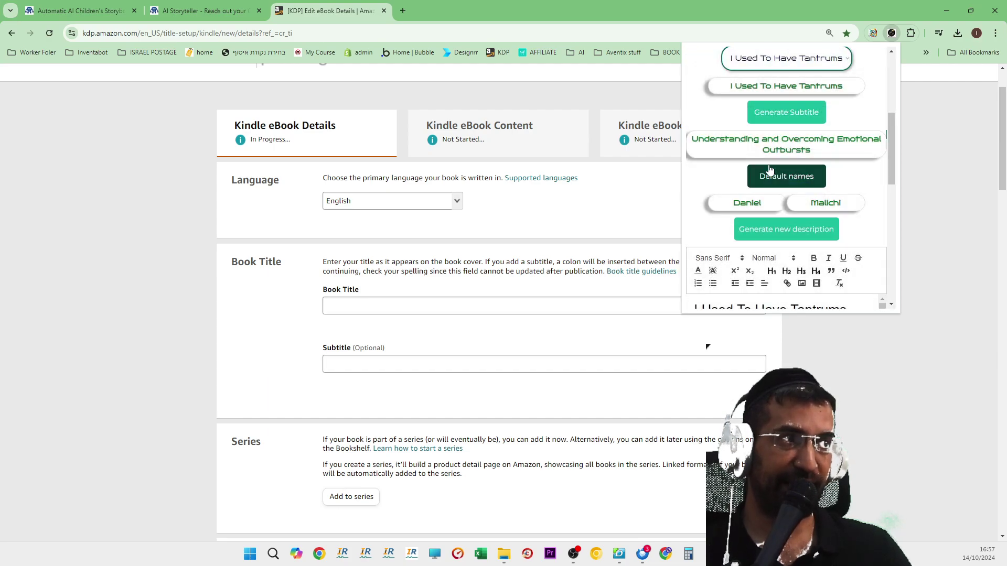
scroll(762, 187, down, 2)
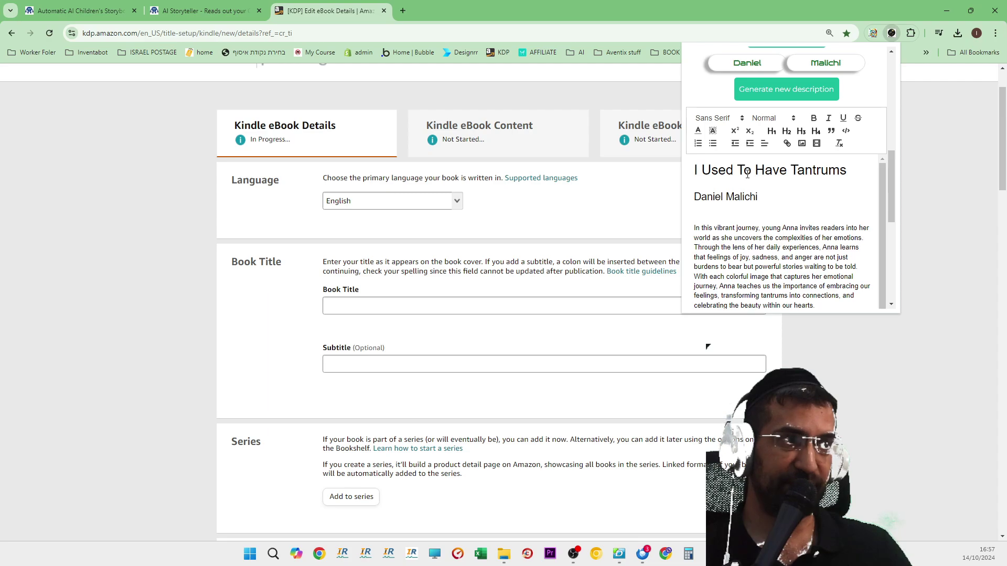
drag(748, 174, 775, 251)
click(774, 250)
scroll(789, 218, down, 5)
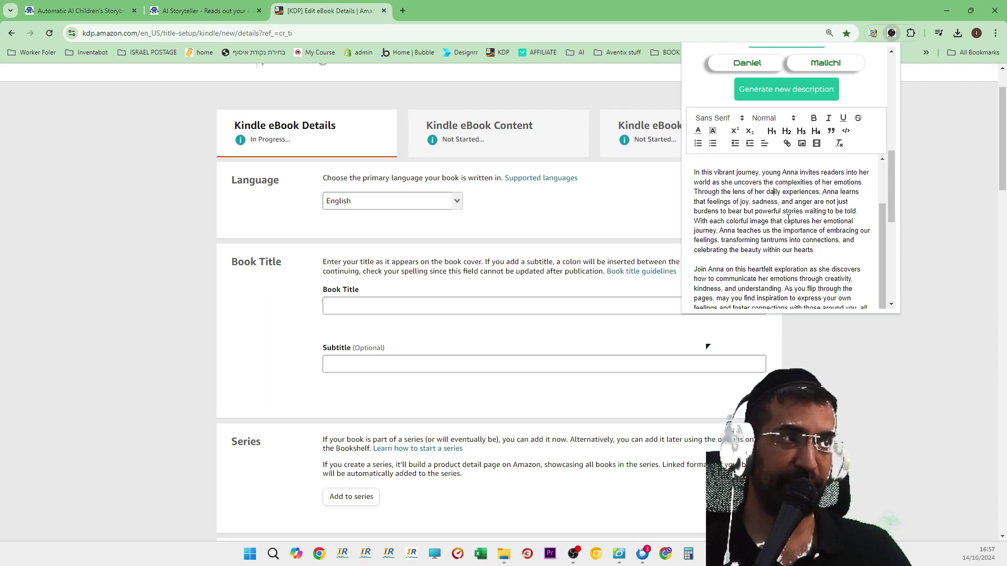
scroll(789, 203, up, 2)
scroll(789, 203, up, 5)
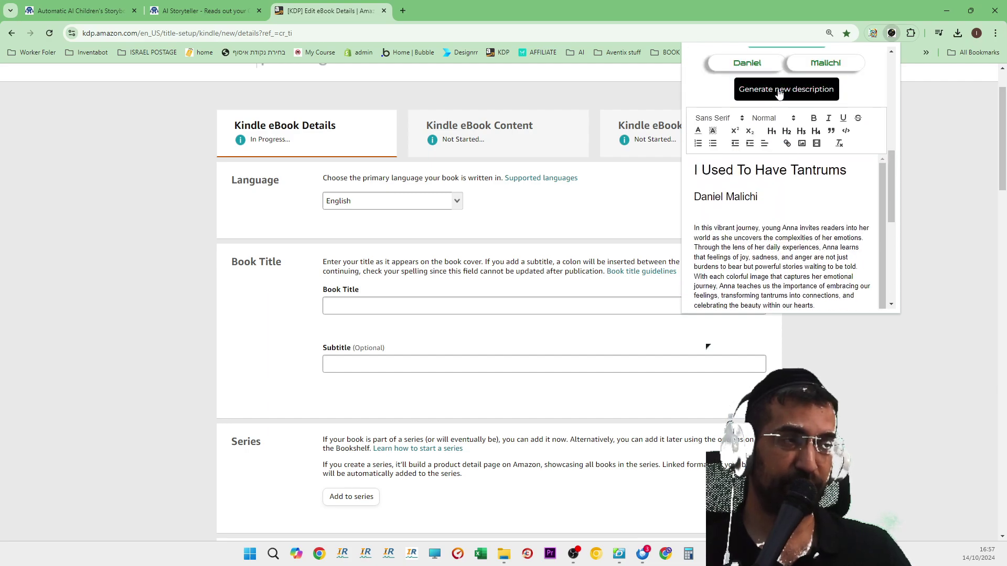
Generate a new AI book description in the extension.
click(779, 92)
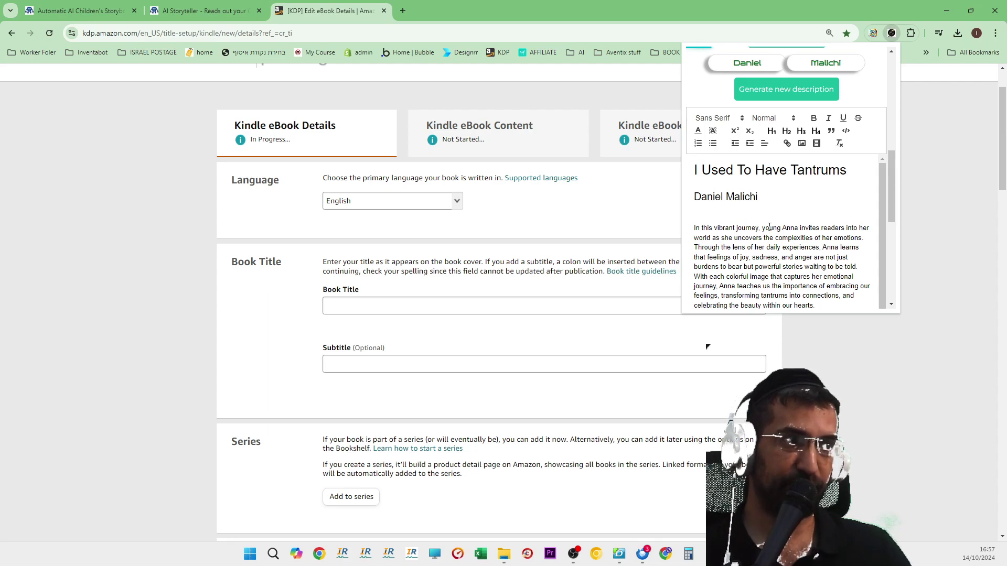
scroll(770, 227, down, 2)
scroll(769, 228, up, 2)
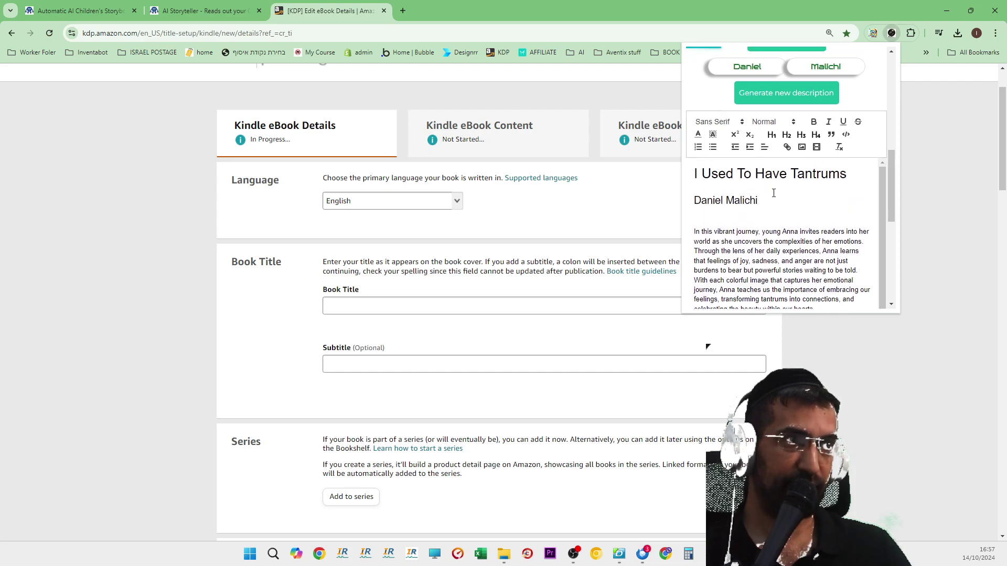
scroll(790, 204, up, 2)
scroll(795, 226, down, 2)
scroll(796, 227, down, 2)
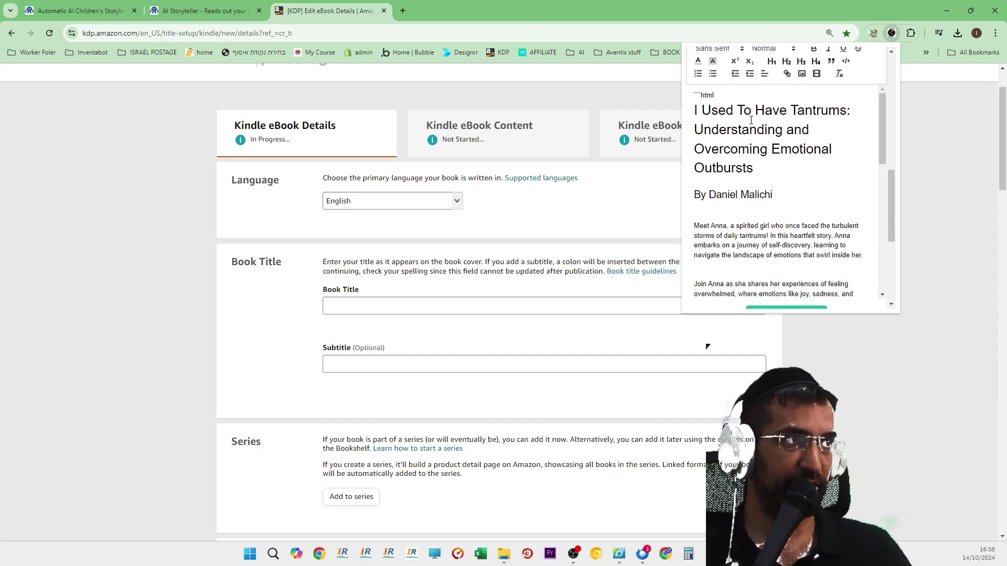
Delete the stray ```html line from the description's start and scroll down to the seven keyphrases.
drag(731, 96, 691, 96)
key(BackSpace)
scroll(768, 192, down, 10)
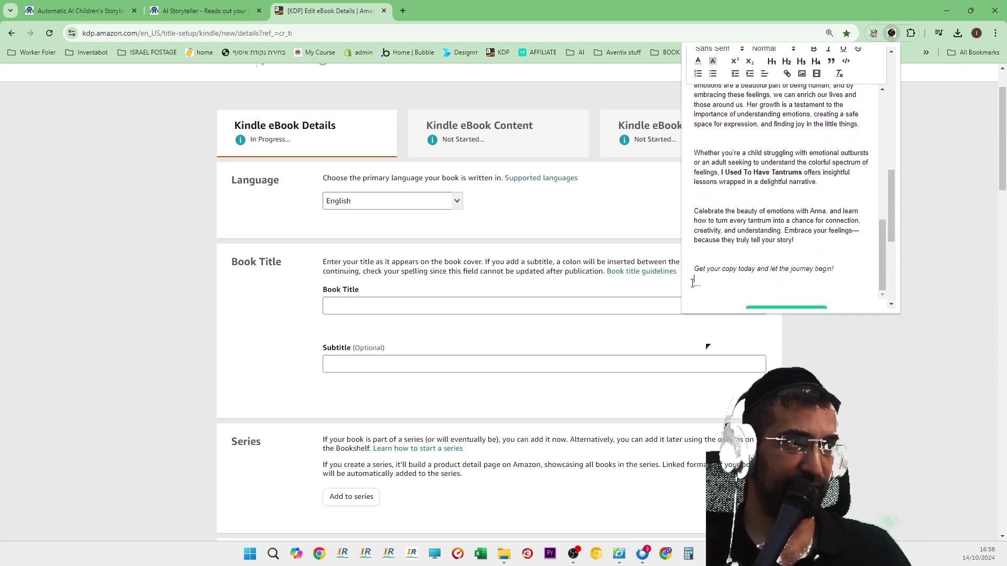
scroll(832, 253, down, 4)
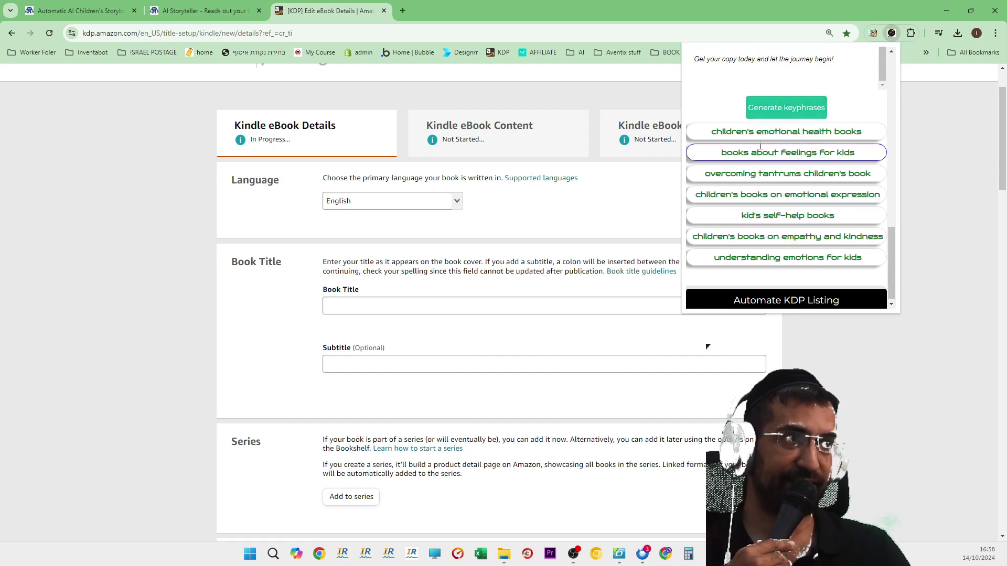
drag(702, 131, 863, 131)
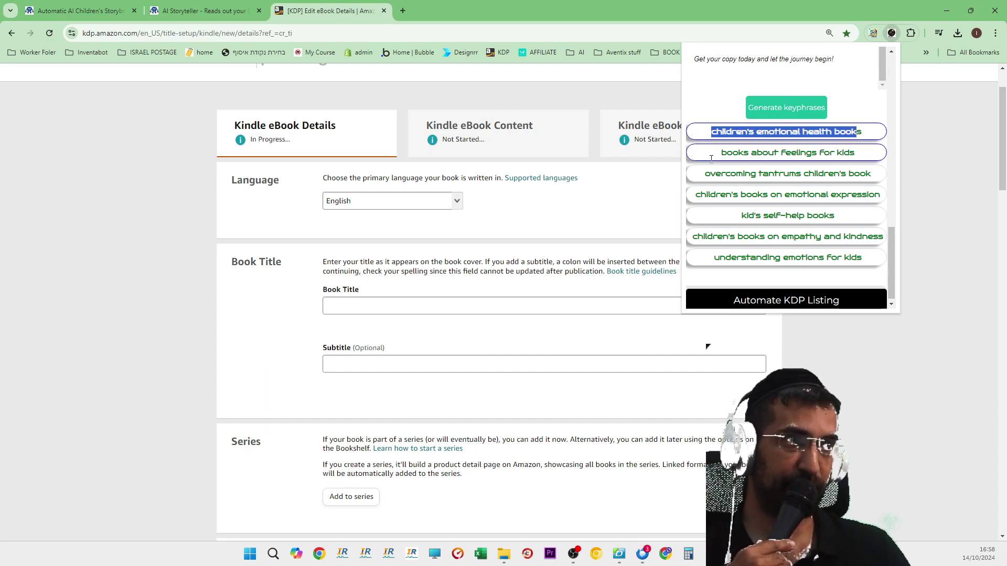
drag(717, 152, 871, 157)
click(870, 156)
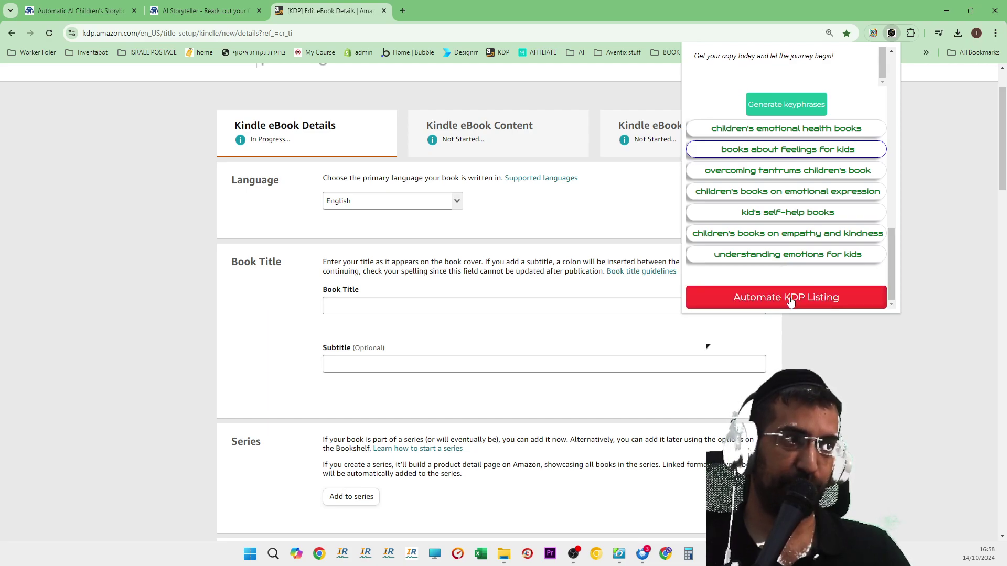
Run Automate KDP Listing to fill the form, including subtitle 'Understanding and Overcoming Emotional Outbursts' and seven keywords.
click(791, 299)
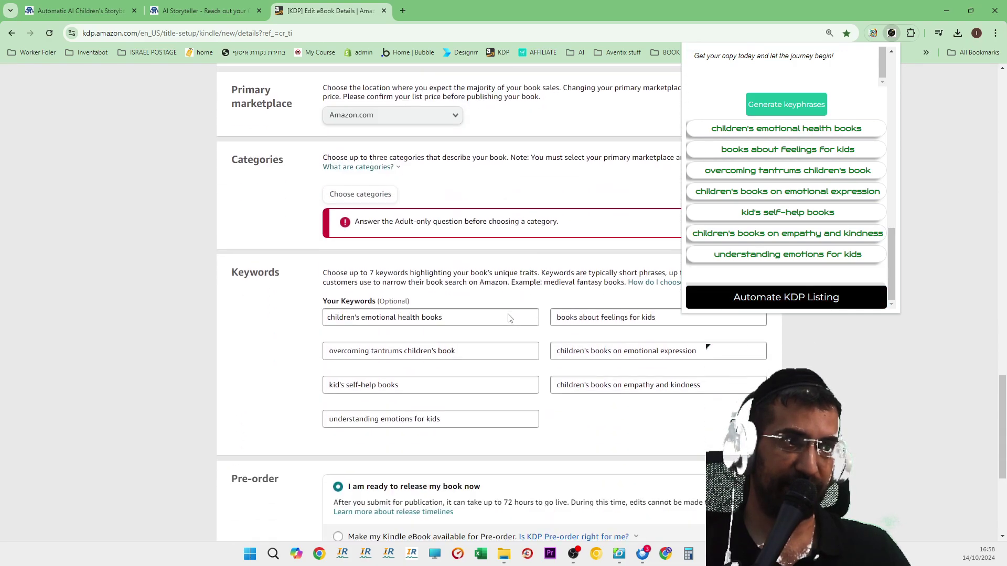
scroll(509, 314, up, 9)
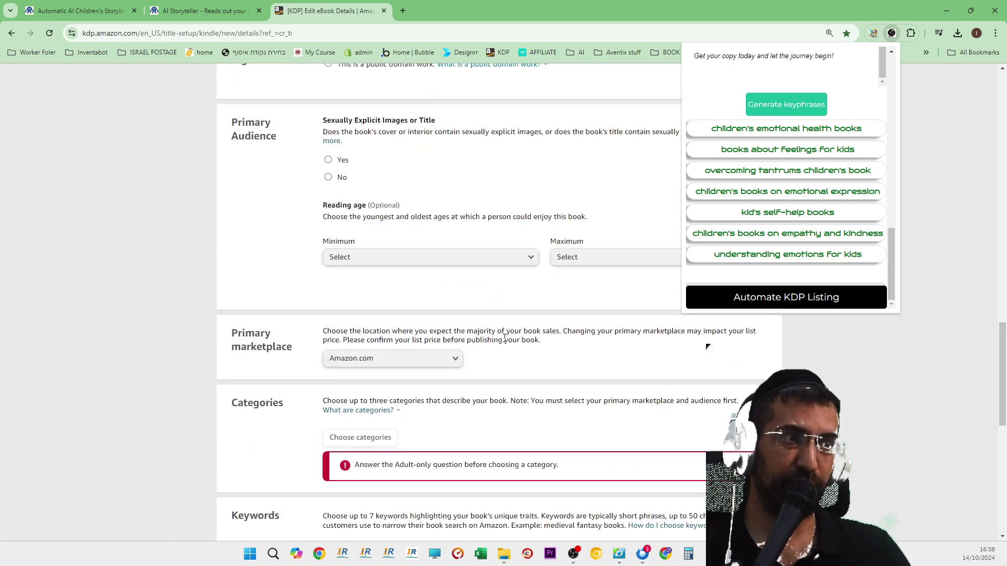